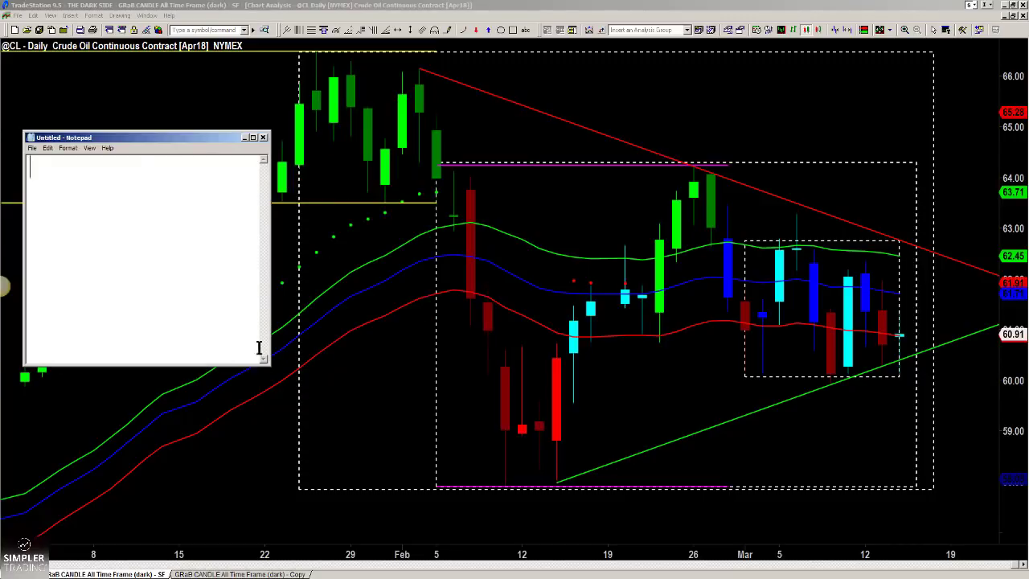
Step: Enlarge the empty Notepad window over the crude oil chart
drag(270, 364, 286, 434)
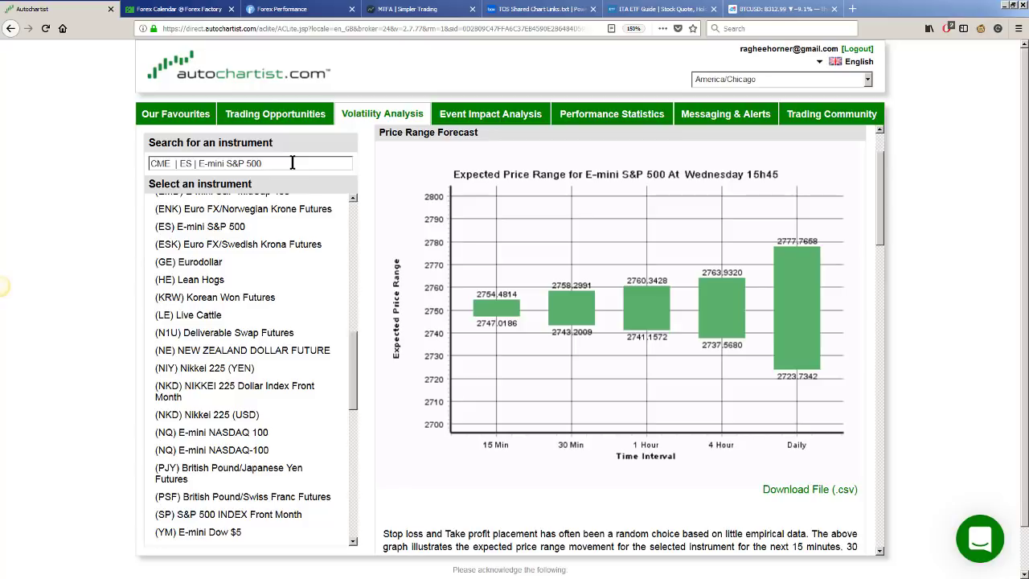
Step: Switch to the web browser and open autochartist.com in a new tab
click(854, 10)
text(aut)
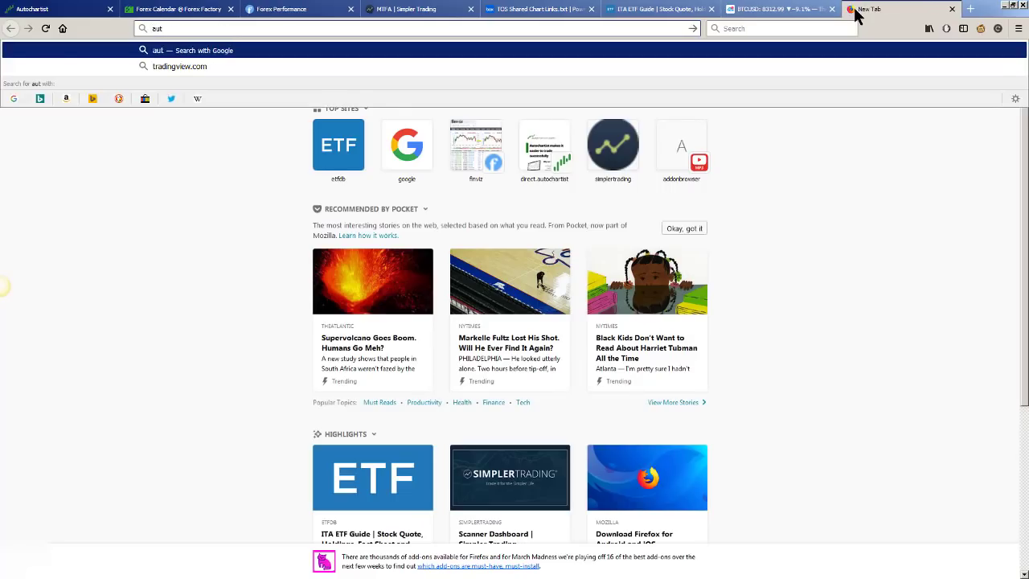
text(ochart)
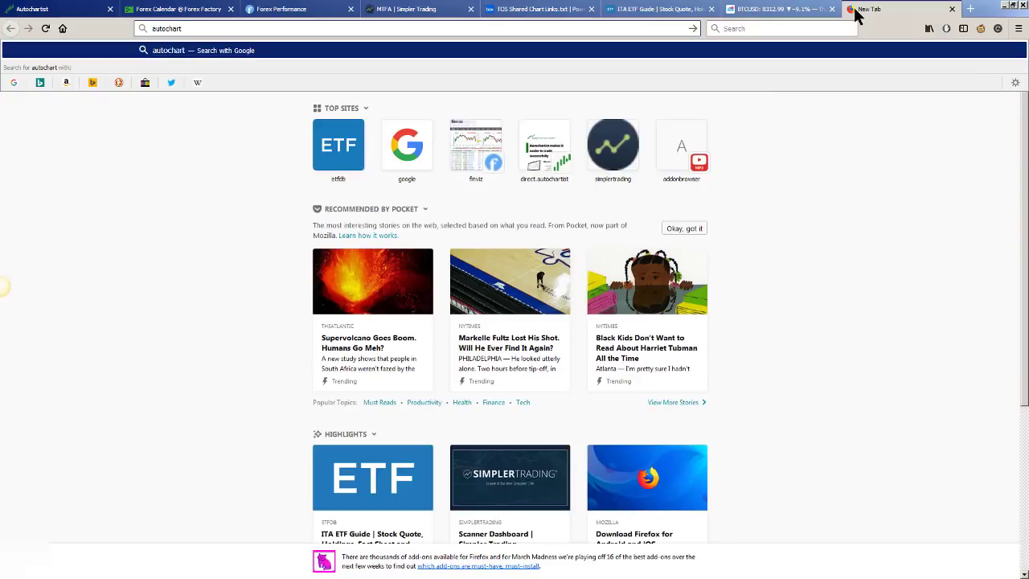
text(ist.com)
key(Return)
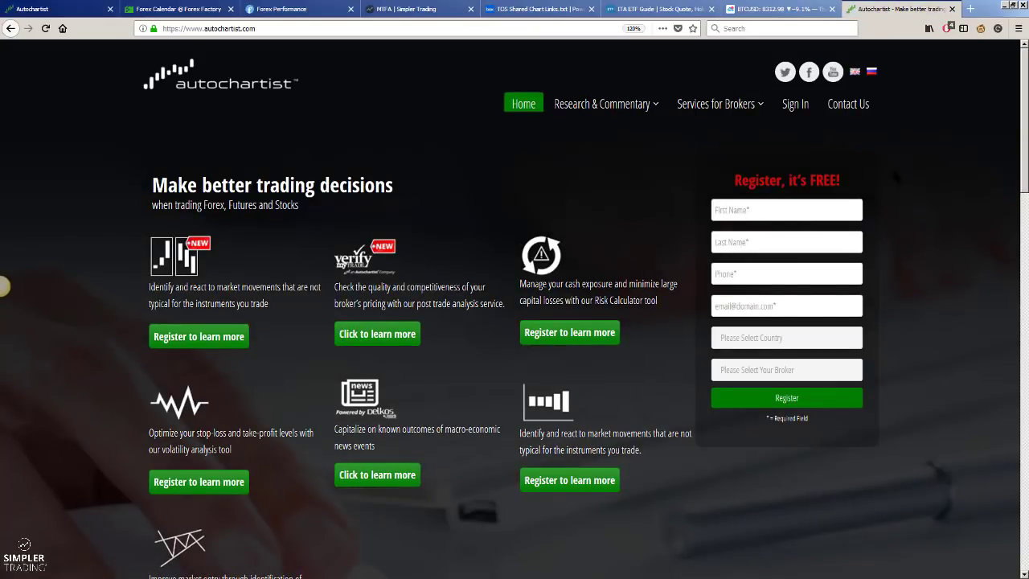
Step: Look through the supported brokers on the Autochartist sign-in page and return to the site's home page
click(805, 107)
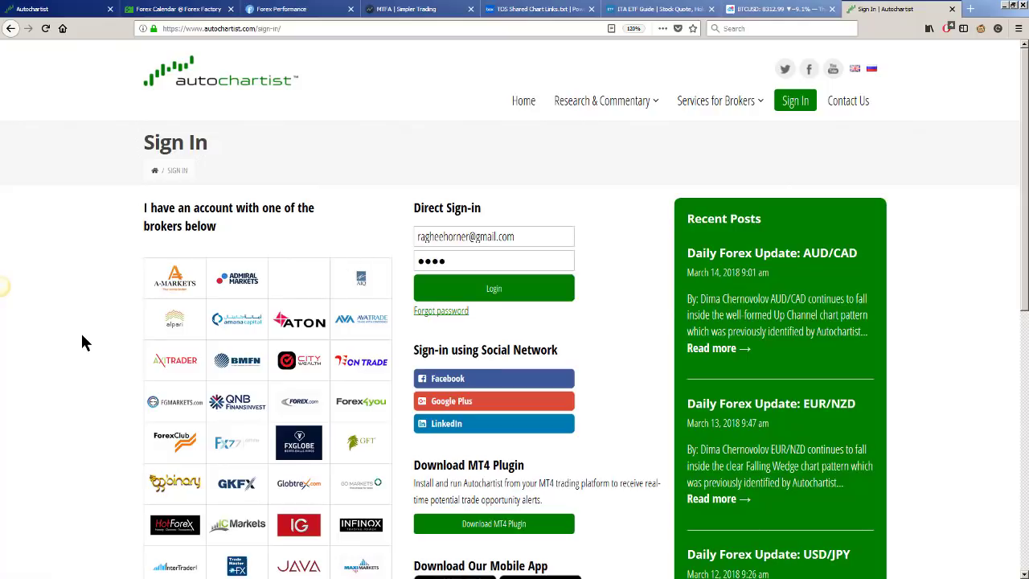
scroll(82, 336, down, 2)
scroll(82, 341, down, 4)
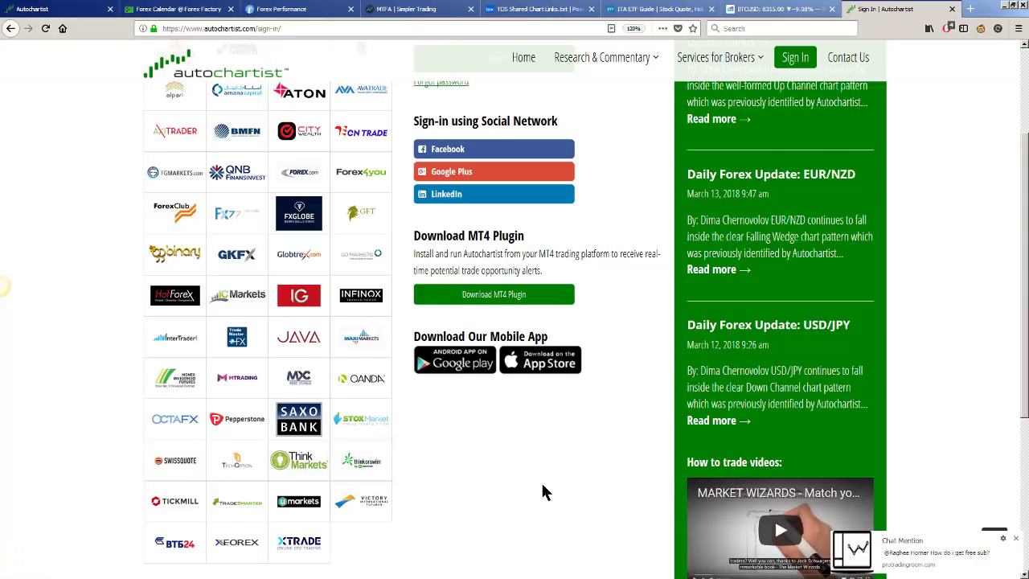
scroll(542, 491, up, 2)
scroll(541, 289, up, 3)
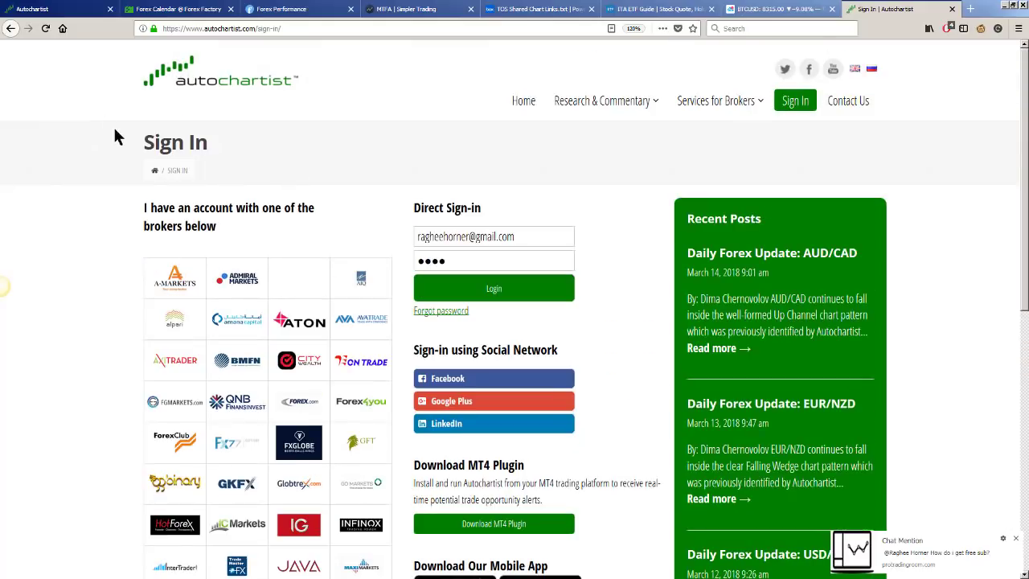
click(193, 84)
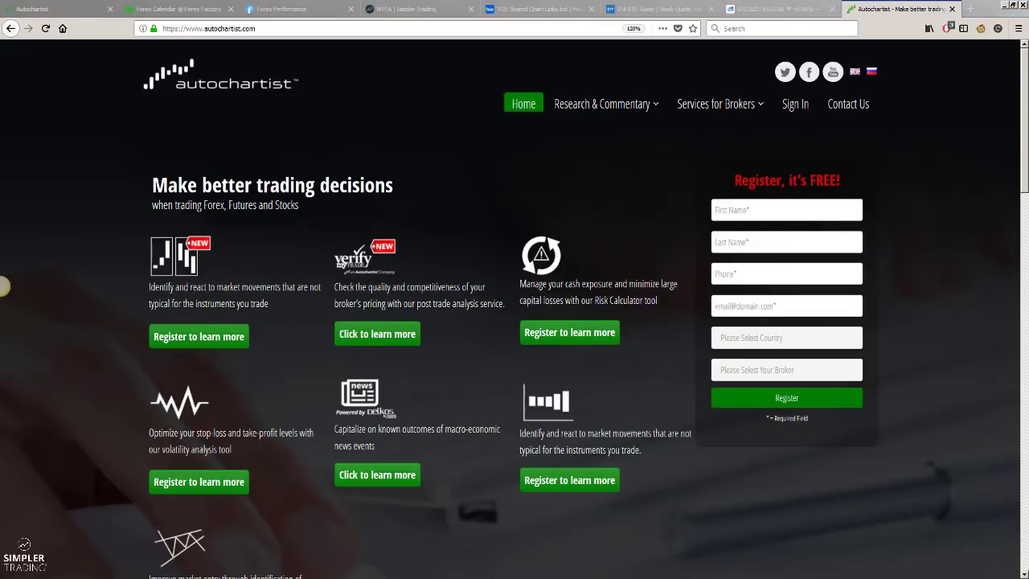
Step: Point out the free registration form with green arrows and check the options in its broker list
drag(925, 147, 850, 183)
mouse_move(928, 201)
mouse_down()
mouse_move(887, 211)
mouse_move(882, 228)
mouse_up()
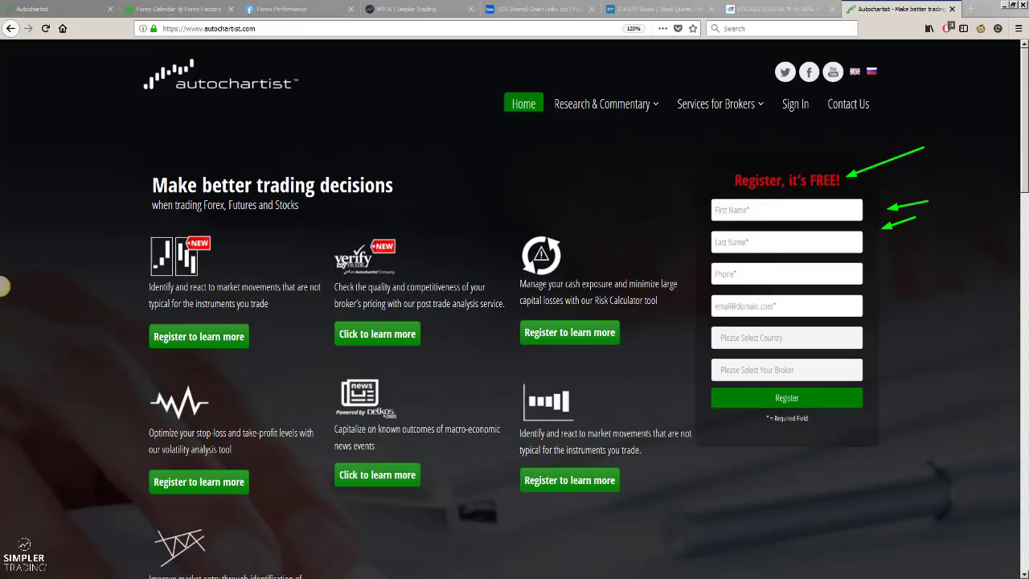
click(795, 376)
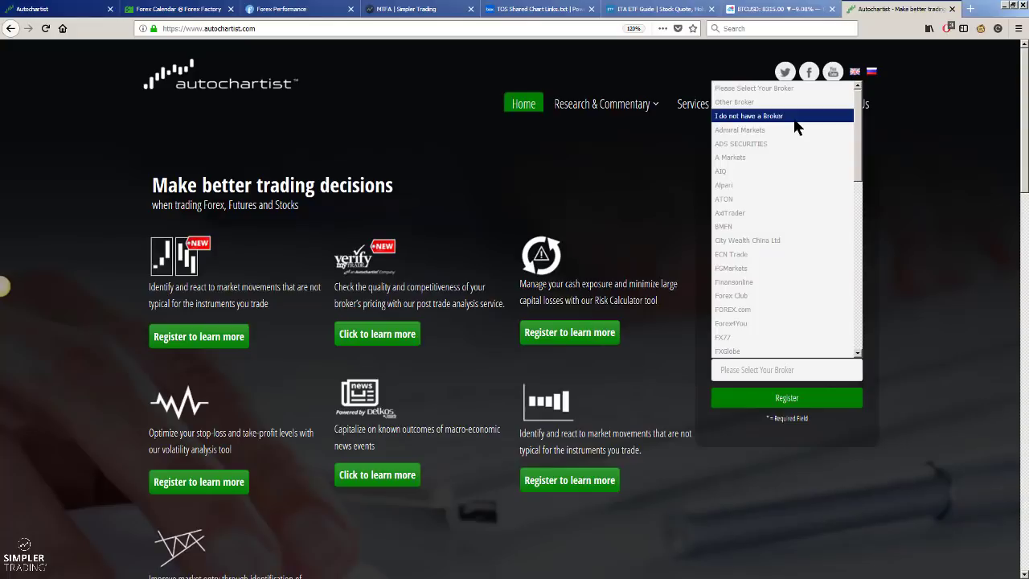
click(964, 238)
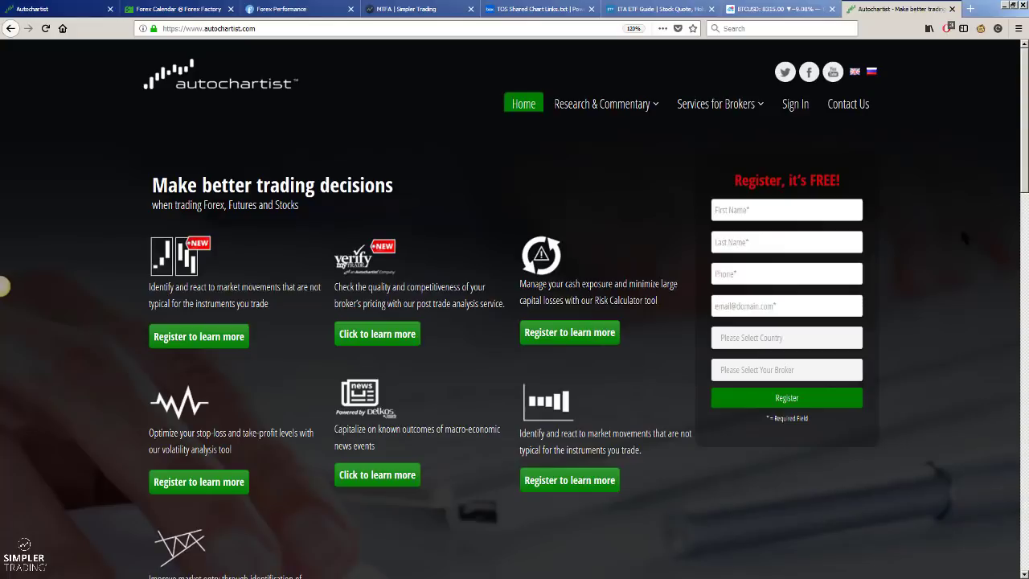
Step: Sign in directly with the prefilled account credentials and open the Trading Opportunities page
click(795, 104)
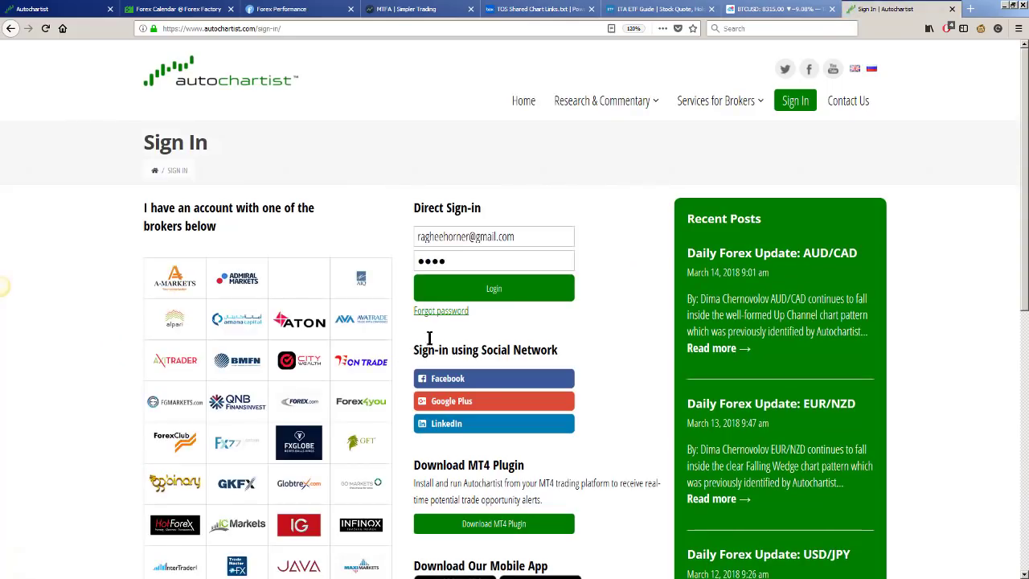
click(509, 297)
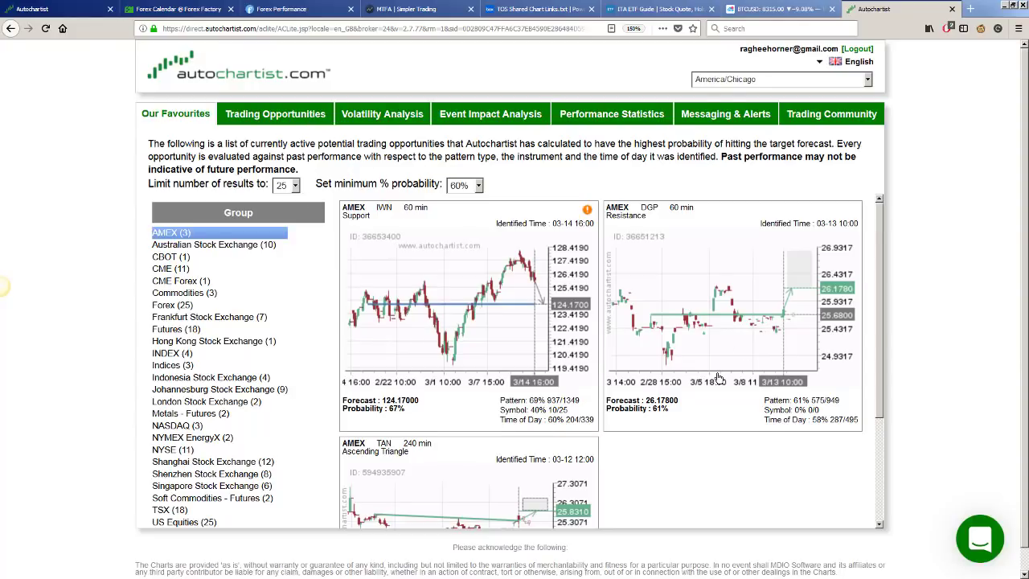
scroll(720, 378, down, 2)
click(319, 118)
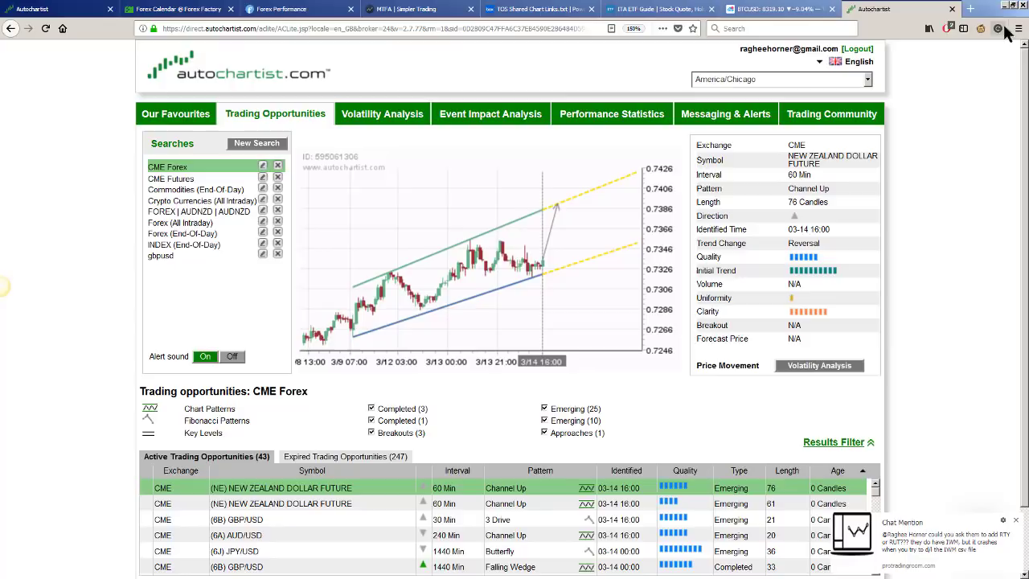
Step: Switch back to the Notepad note and enter the heading "Trendlines"
key(alt+Tab)
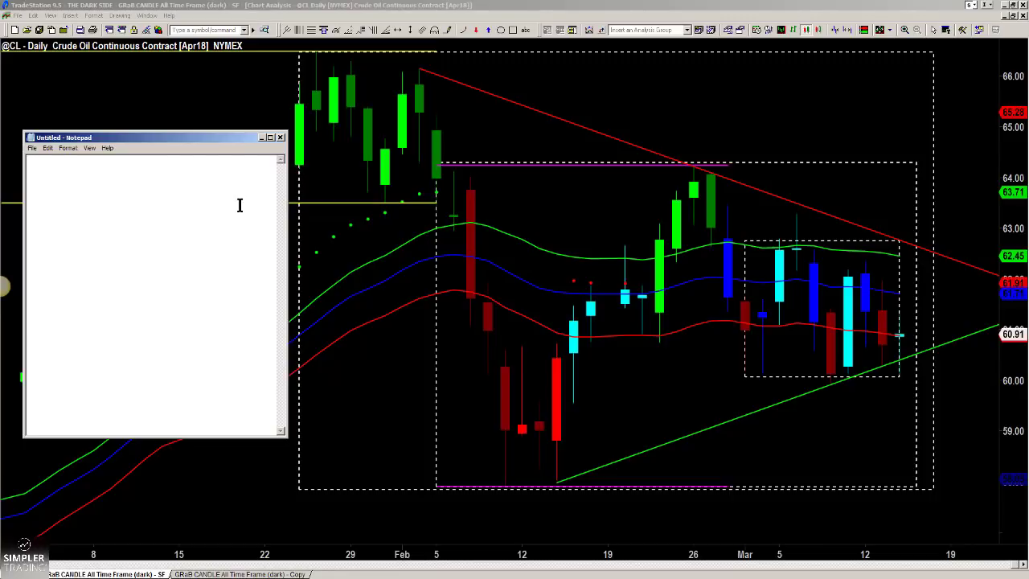
text(_)
key(BackSpace)
text(Trendlines)
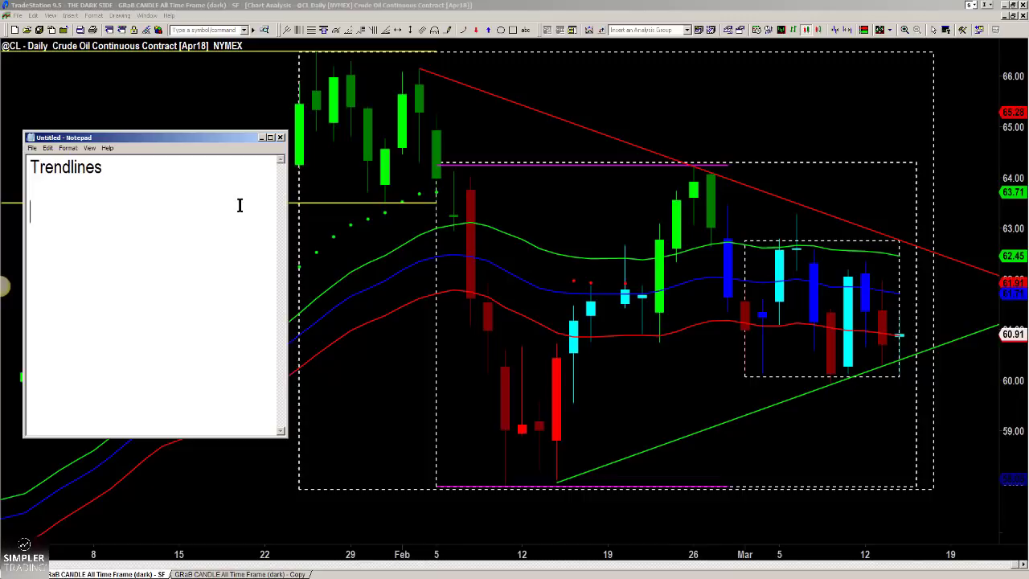
Step: Add the line "Congestion to Consolidation" below the Trendlines heading, leaving a blank line between them
text(Congesio)
key(BackSpace)
text(t)
key(BackSpace)
key(BackSpace)
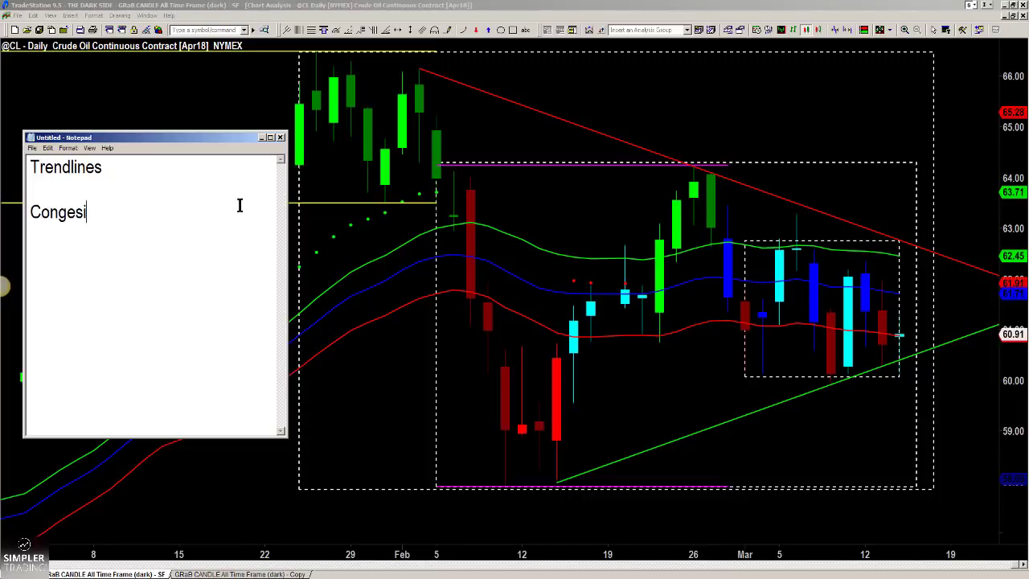
text(tion ti)
key(BackSpace)
text(o)
key(Caps_Lock)
text(CON)
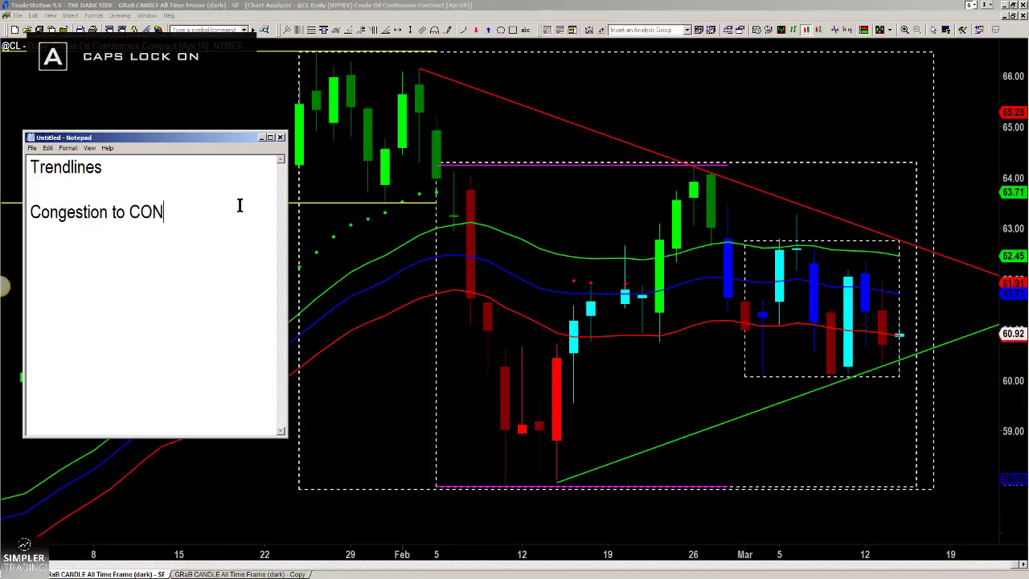
key(BackSpace)
key(BackSpace)
text(ON)
key(BackSpace)
key(BackSpace)
key(Caps_Lock)
text(on)
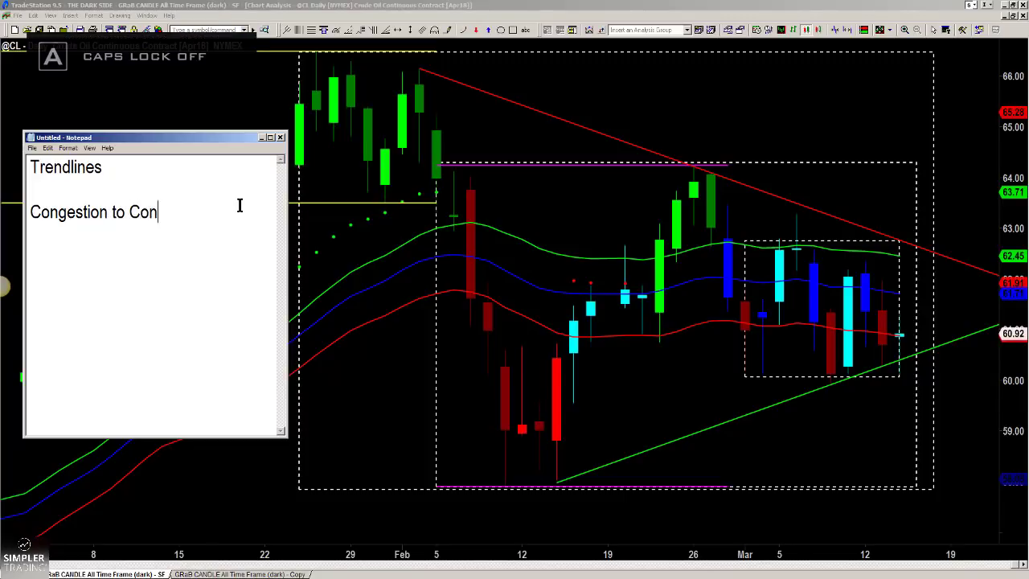
text(solidation)
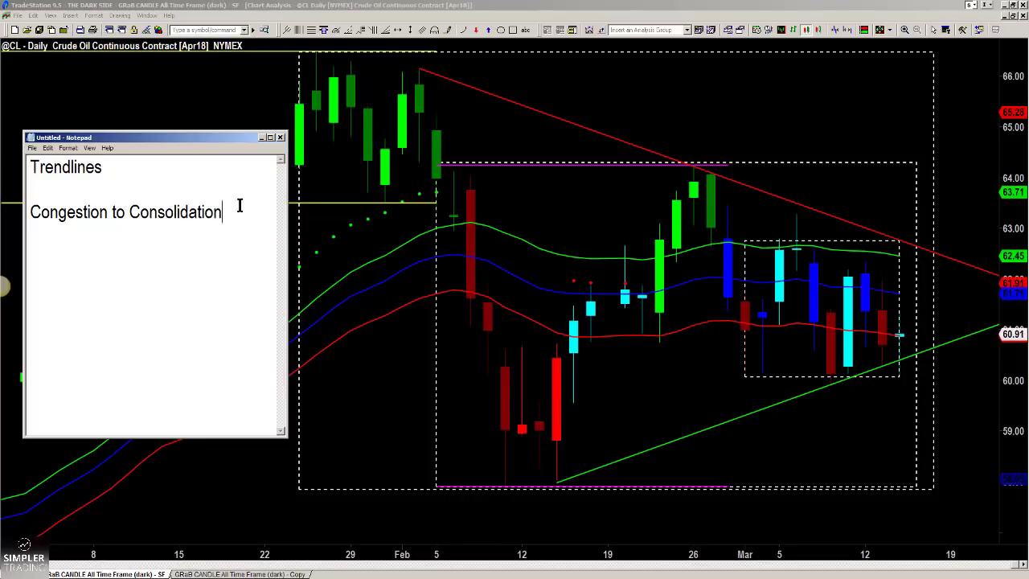
Step: Add the checklist item "_ how far back is the 1st touchpoint" after a blank line
key(Return)
key(Return)
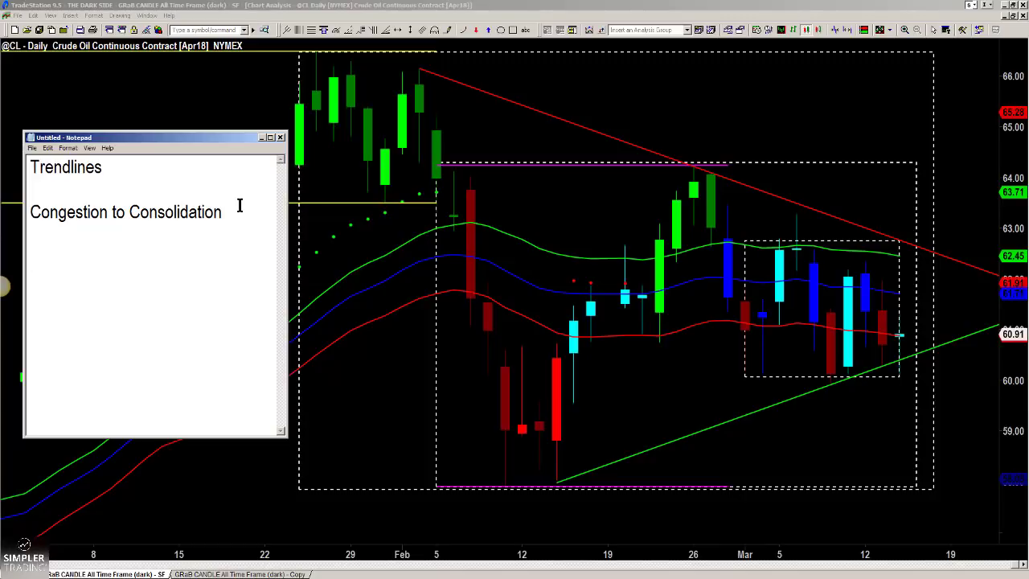
text(_ how far )
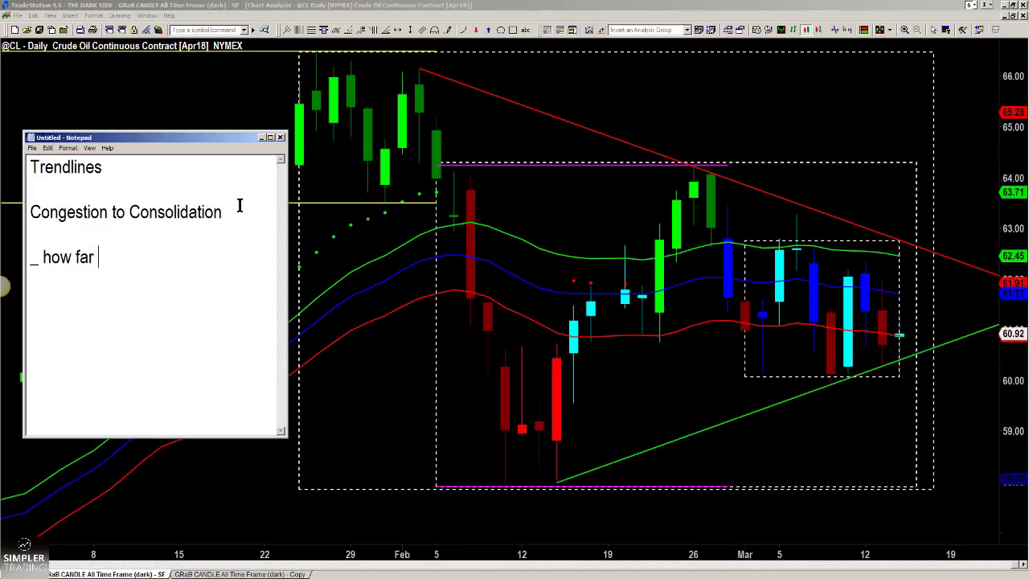
text(back is the 1s)
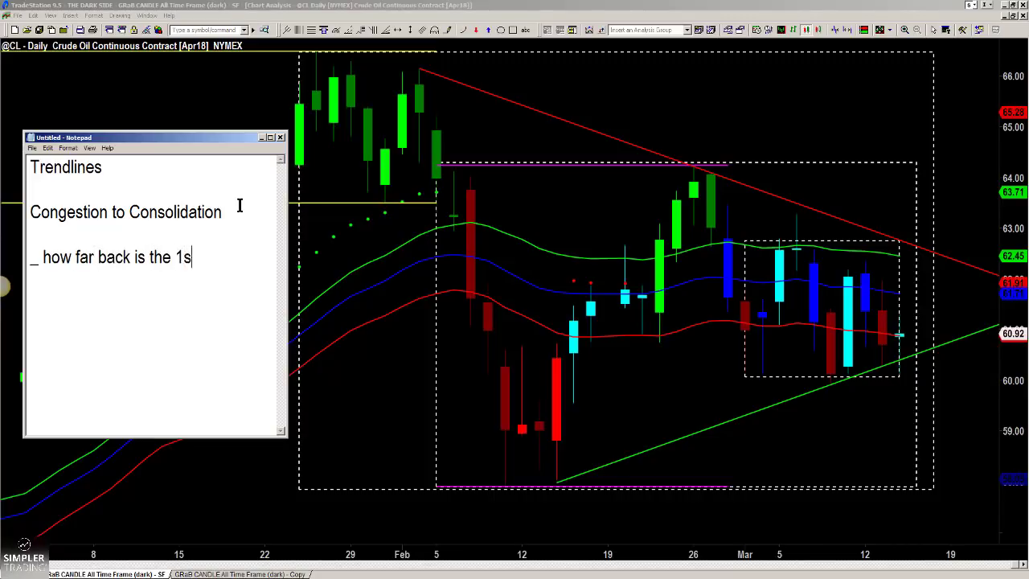
text(t touchpoint)
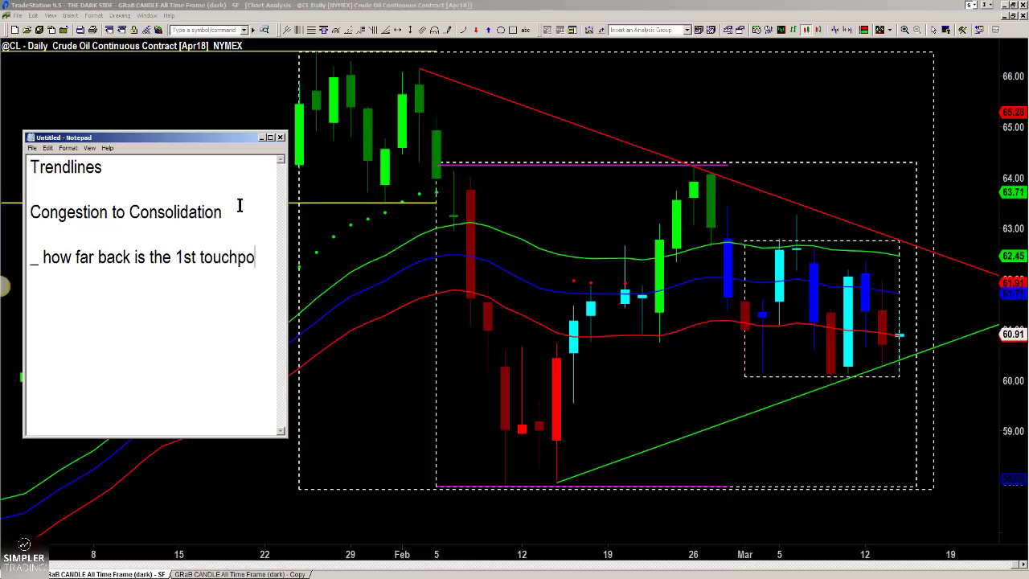
Step: Add the checklist item "_ how many touchpoints" below the first touchpoint item, separated by a blank line
key(Return)
text(_ )
text(howmnay)
key(BackSpace)
key(BackSpace)
key(BackSpace)
key(BackSpace)
text(many touc)
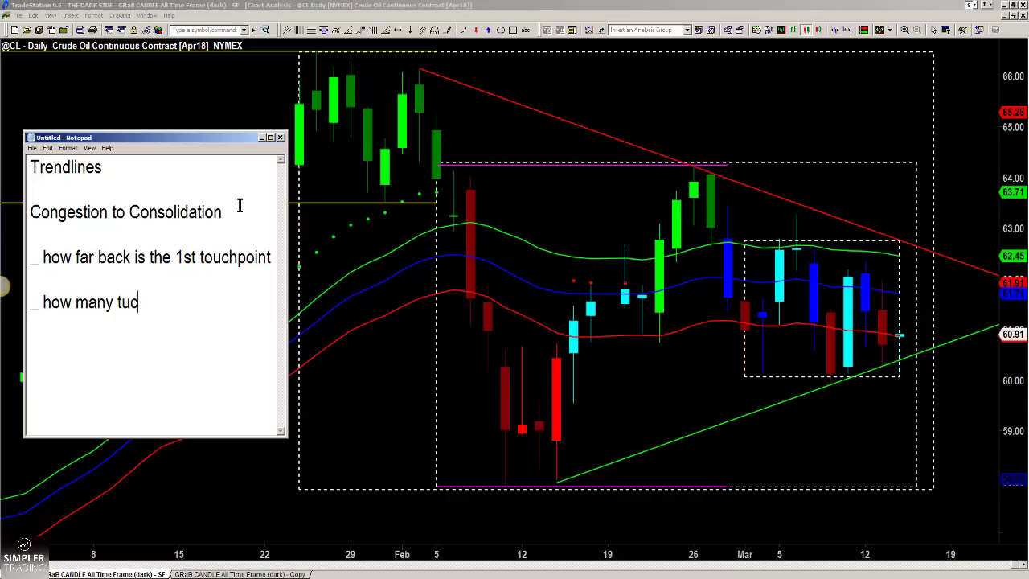
key(BackSpace)
key(BackSpace)
text(ouchpoints)
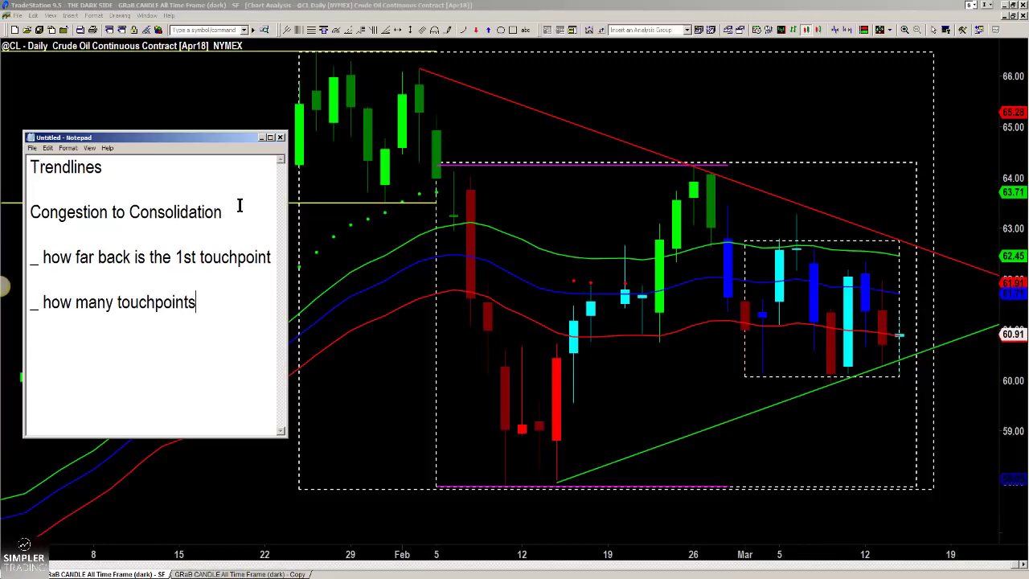
Step: Add the checklist item "_ what is the spacing b/t the t/p?" after a blank line
key(Return)
key(Return)
text(_ what i)
key(BackSpace)
text(s he)
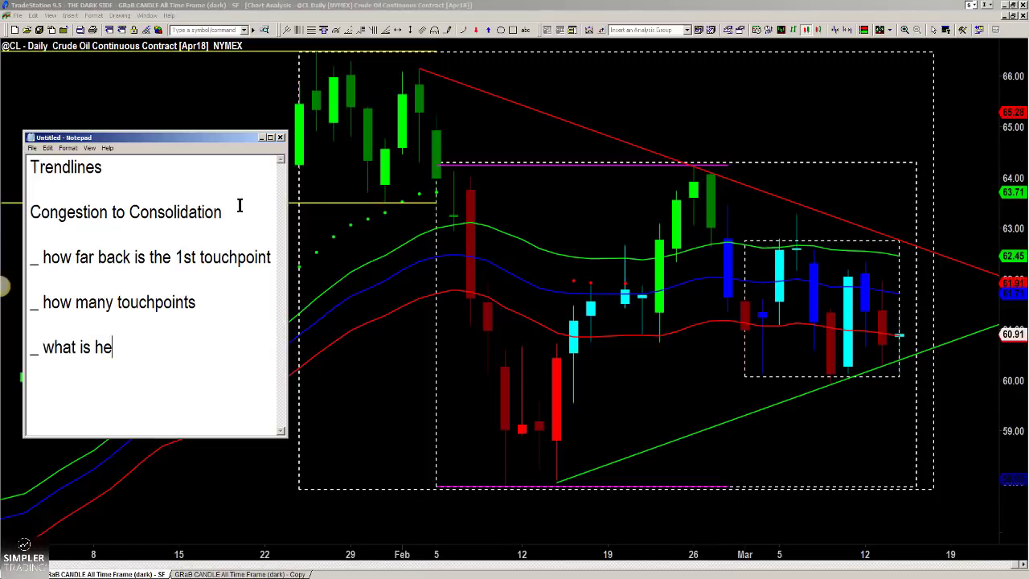
key(BackSpace)
key(BackSpace)
text(the spacing fo)
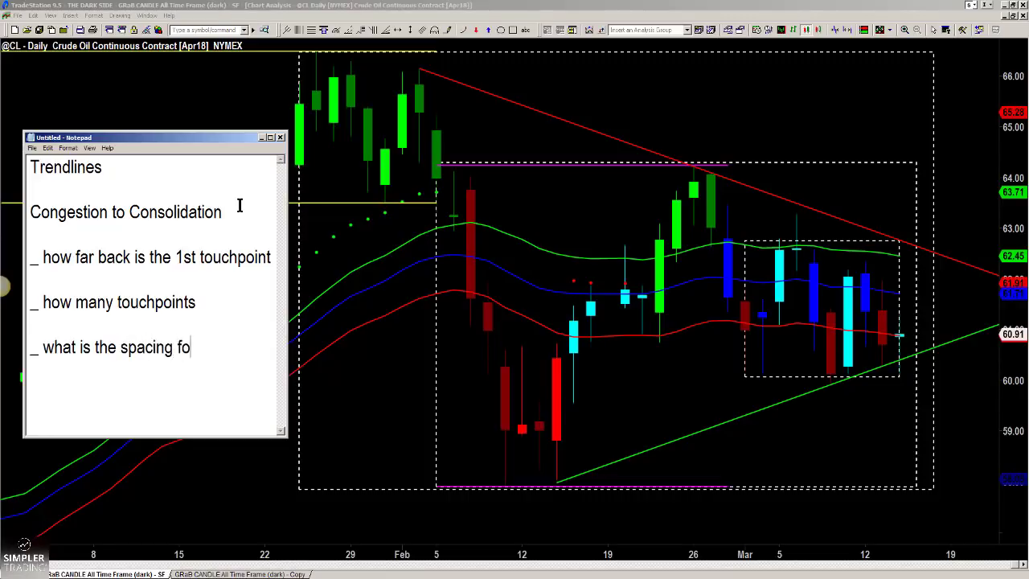
text(r thr)
key(BackSpace)
text(e)
key(BackSpace)
key(BackSpace)
key(BackSpace)
key(BackSpace)
key(BackSpace)
key(BackSpace)
key(BackSpace)
text(b/)
key(Num_Lock)
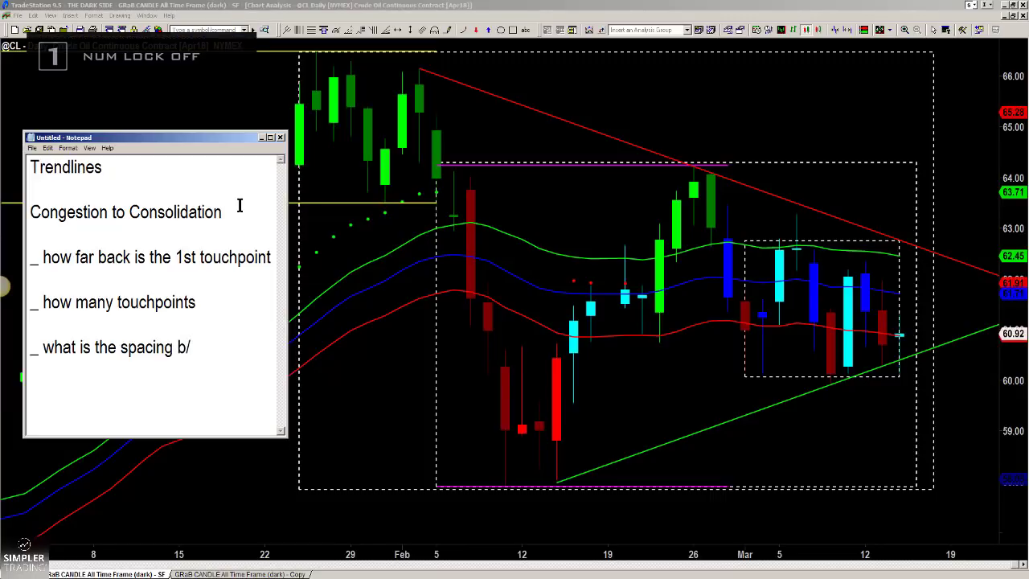
text(t the )
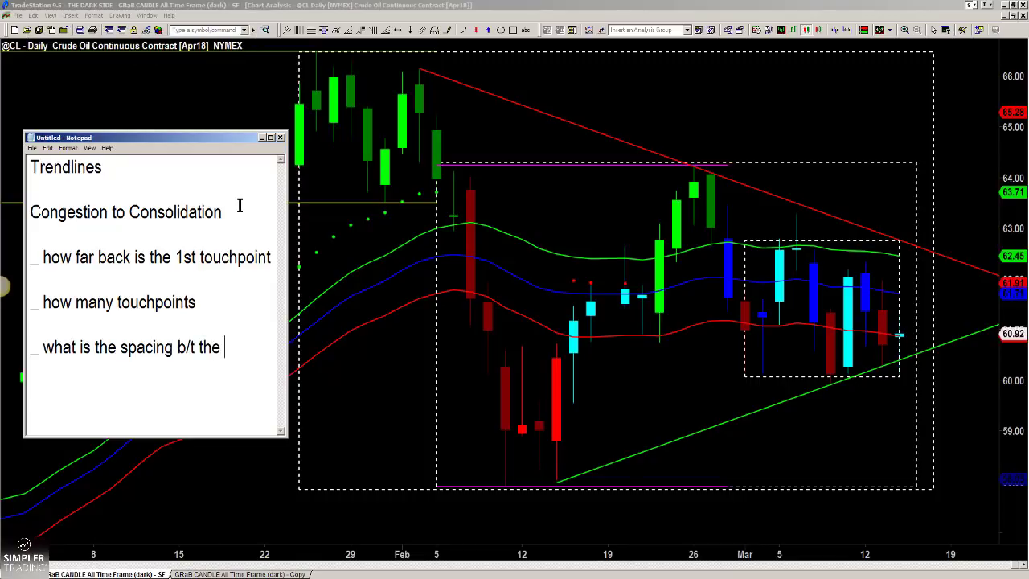
text(t/p?)
Step: Add the checklist item "_ how close to currency price action?" and widen the note window so it fits on one line
key(Return)
key(Return)
text(_ how)
key(BackSpace)
text(ow close to)
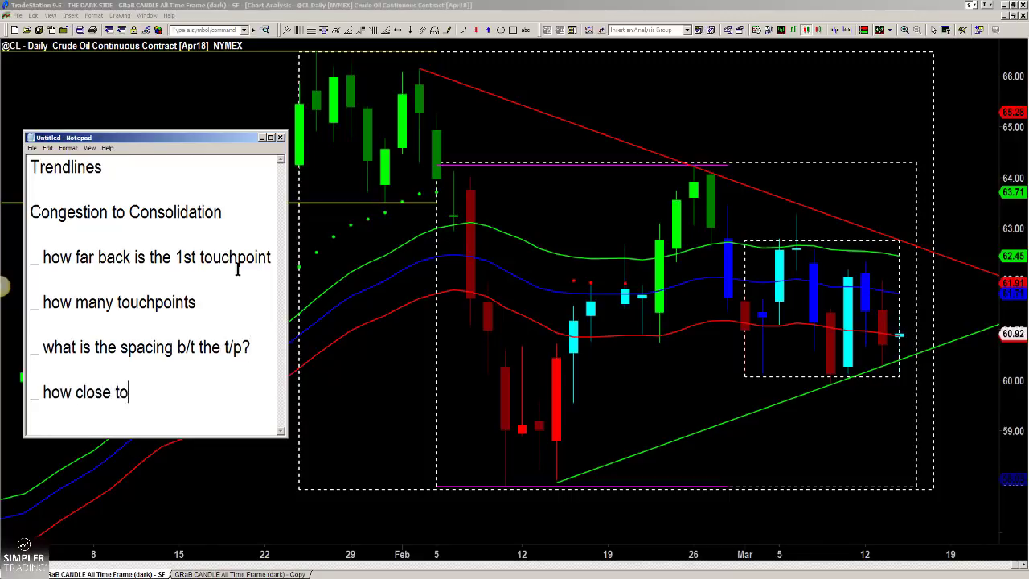
text( currency price axt)
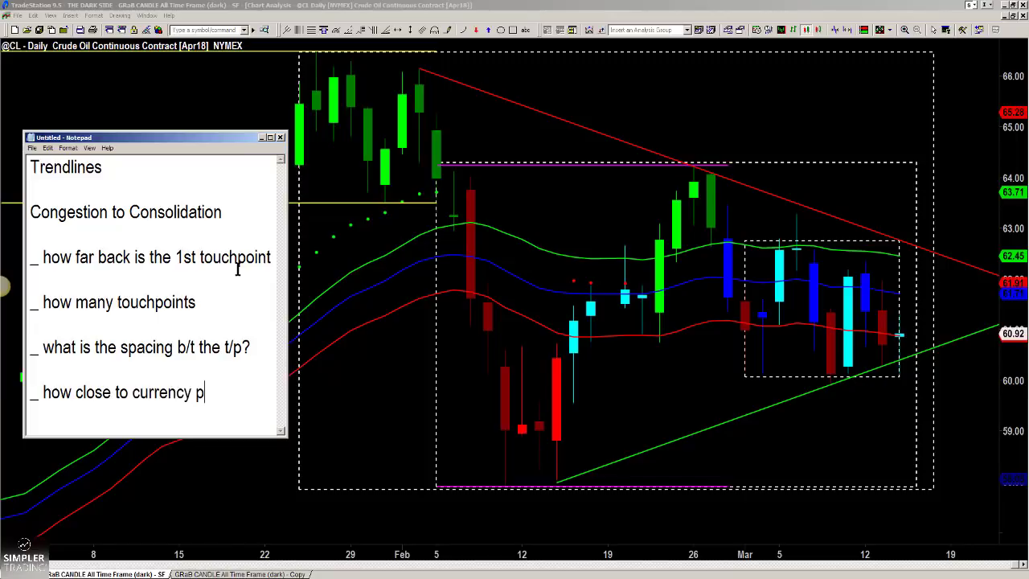
key(BackSpace)
key(BackSpace)
text(ce action)
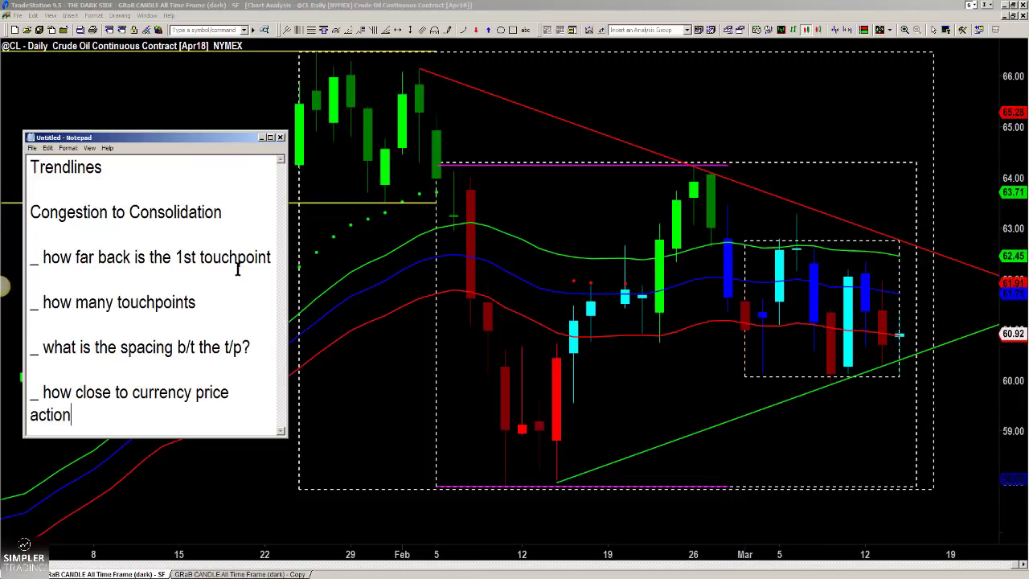
text(?)
drag(287, 216, 316, 215)
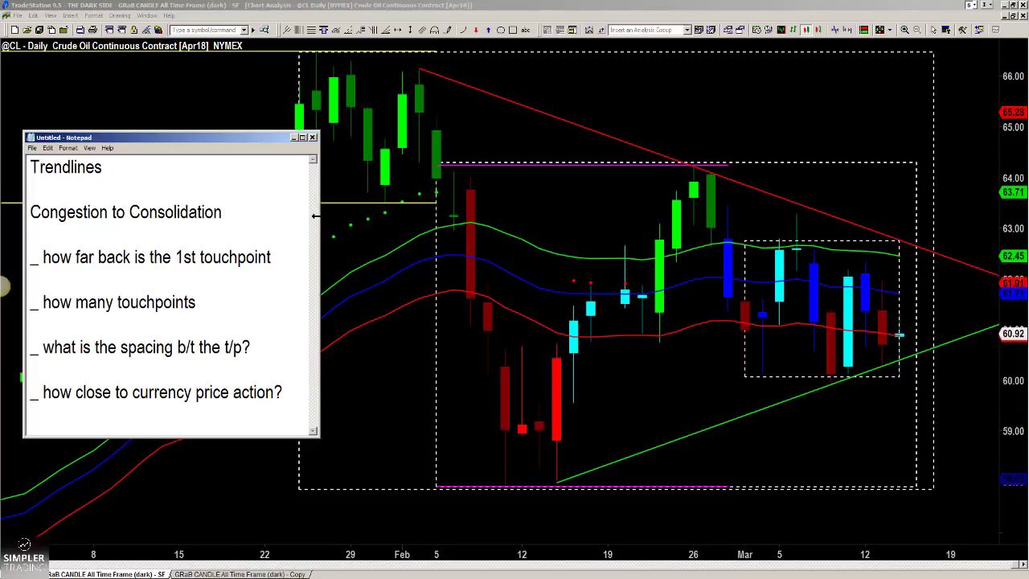
Step: Correct "currency" to "current" in the last checklist item and narrow the note window to fit the text
click(193, 392)
text(\\)
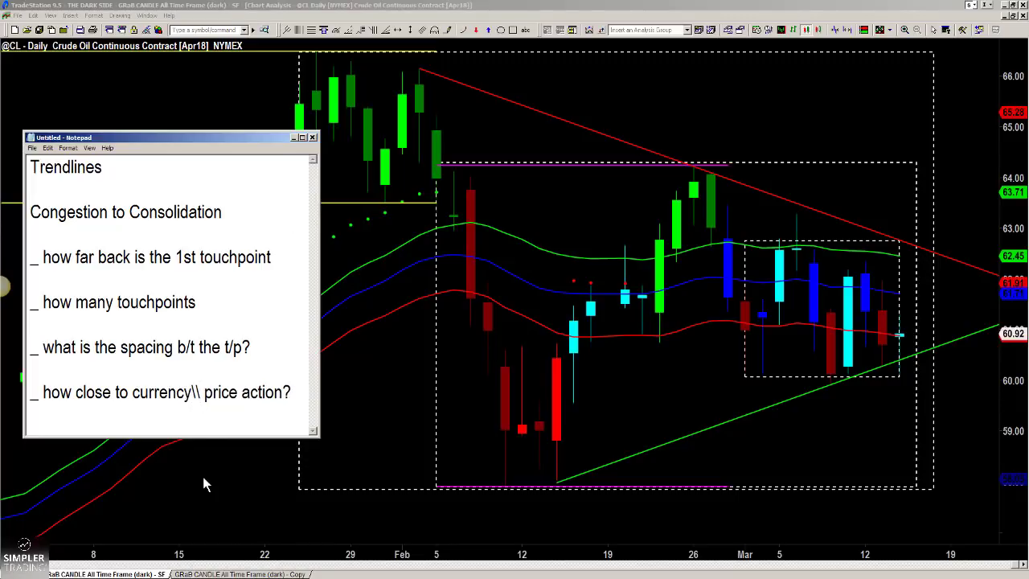
key(BackSpace)
key(BackSpace)
key(BackSpace)
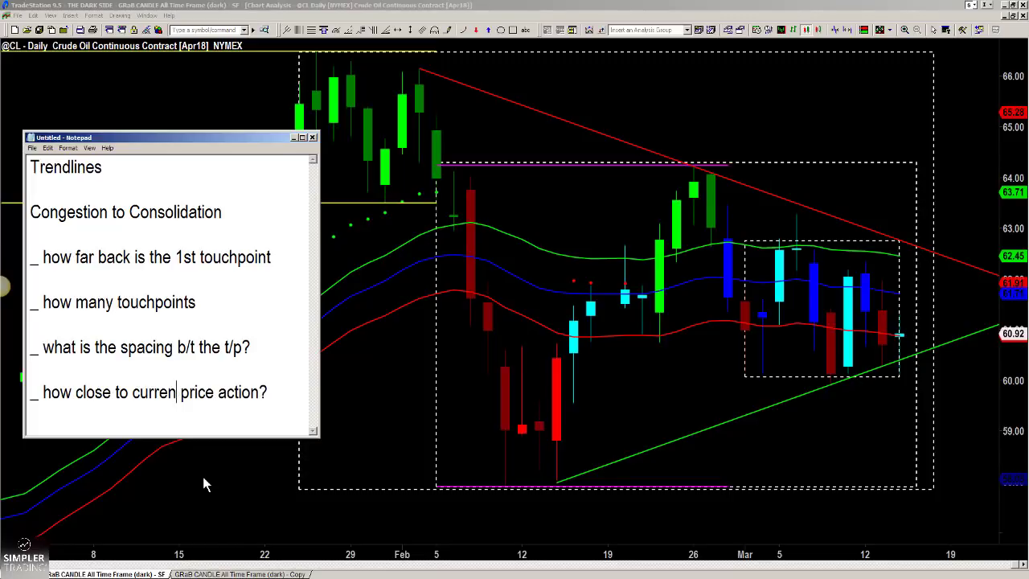
text(t)
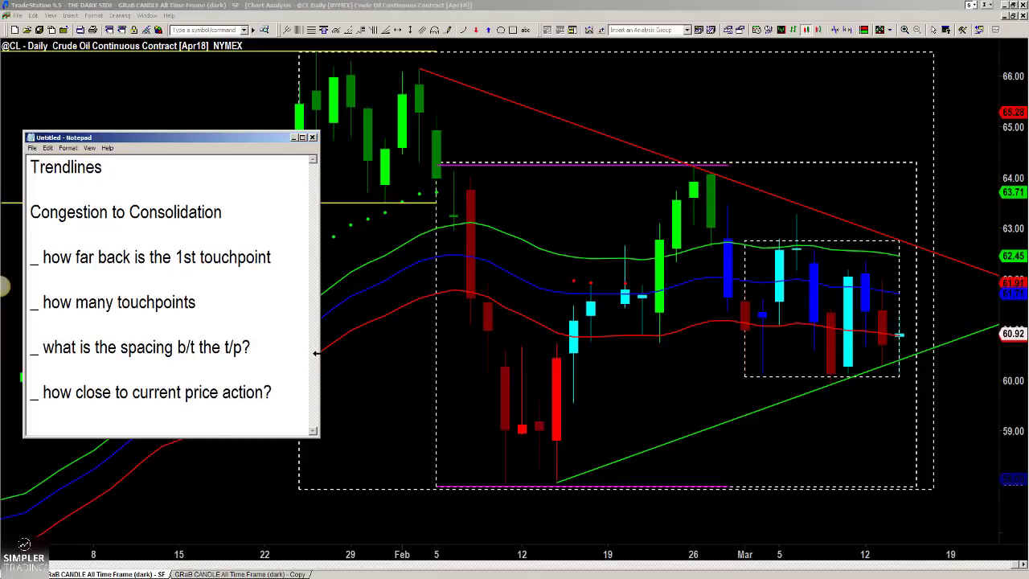
drag(319, 356, 302, 356)
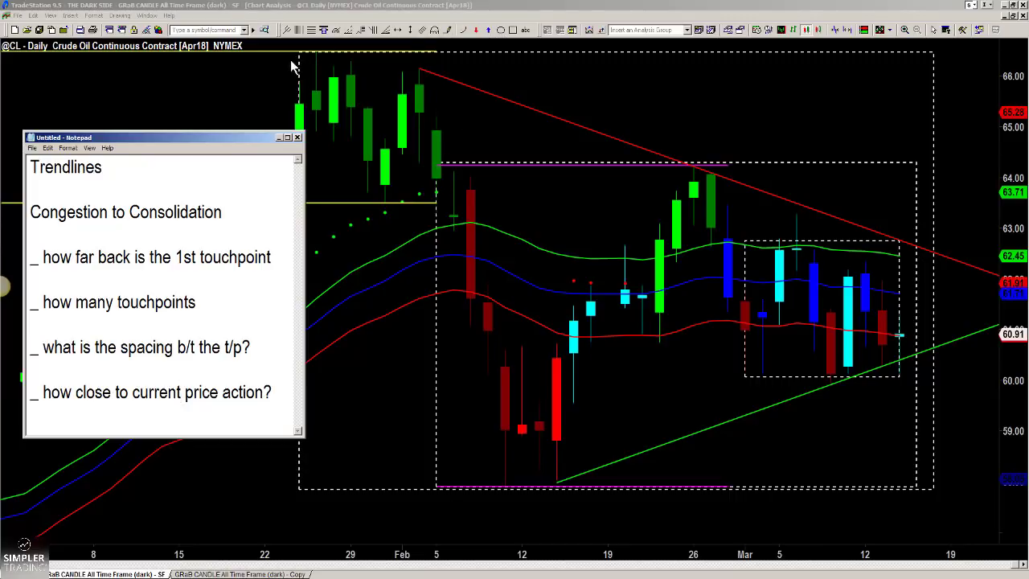
Step: Draw ellipses around the late-January highs on the upper range boundary and the February lows on the lower boundary
click(500, 31)
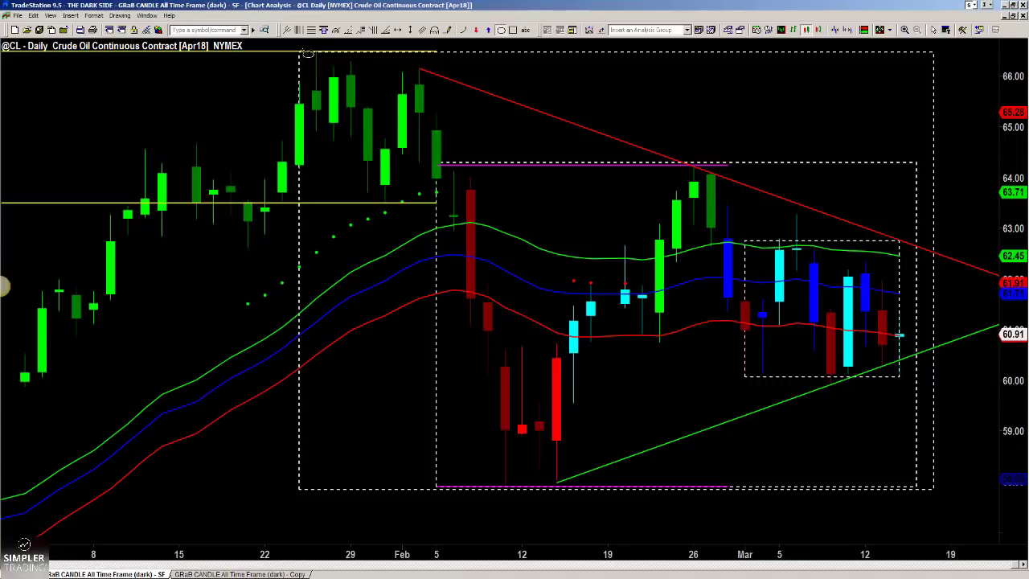
drag(298, 53, 353, 69)
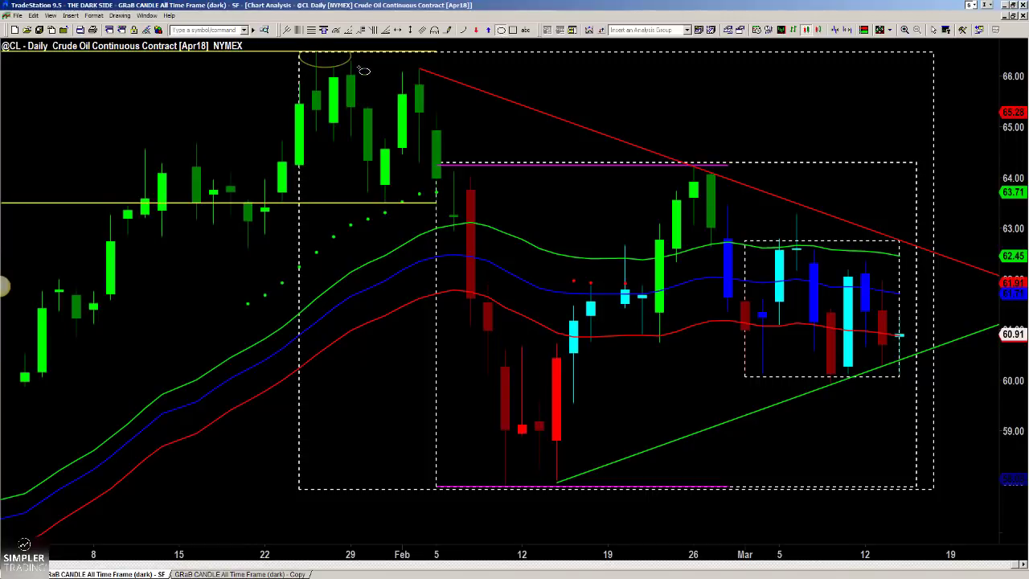
click(501, 31)
mouse_move(487, 472)
mouse_down()
mouse_move(502, 502)
mouse_move(540, 497)
mouse_up()
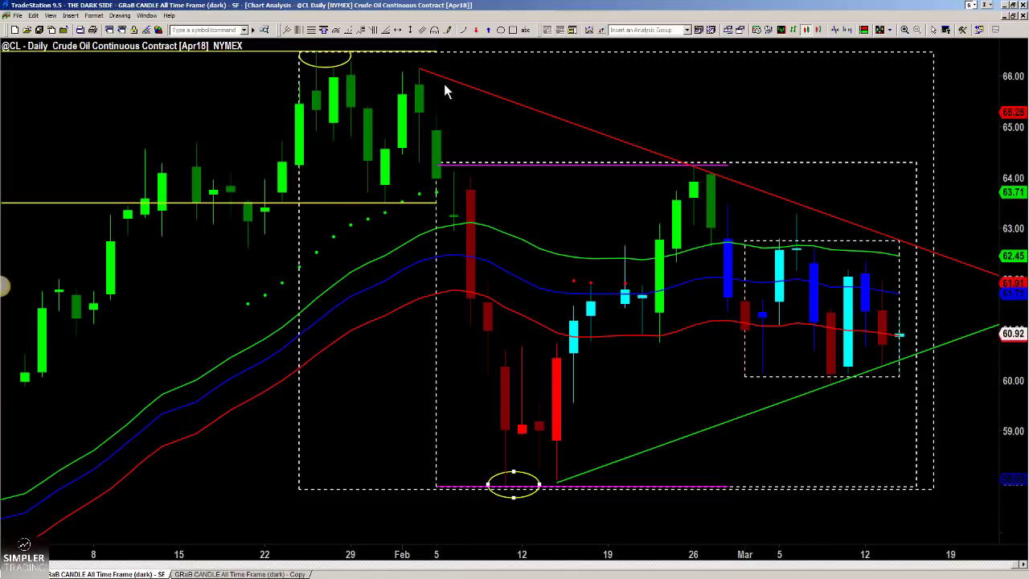
Step: Place a down arrow above the red trendline's starting high and an up arrow below the green trendline's starting low
click(476, 30)
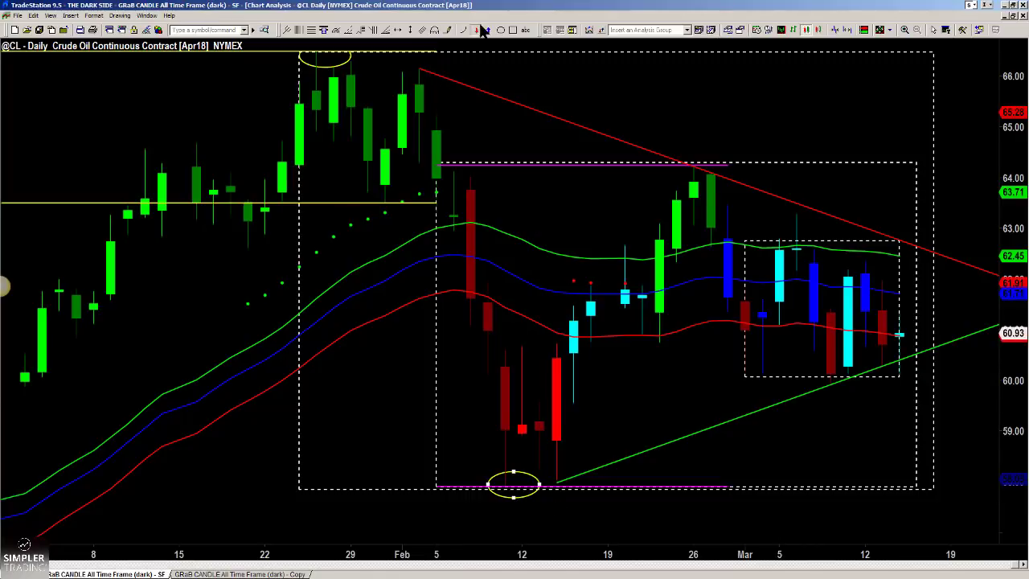
click(420, 63)
click(488, 30)
click(556, 487)
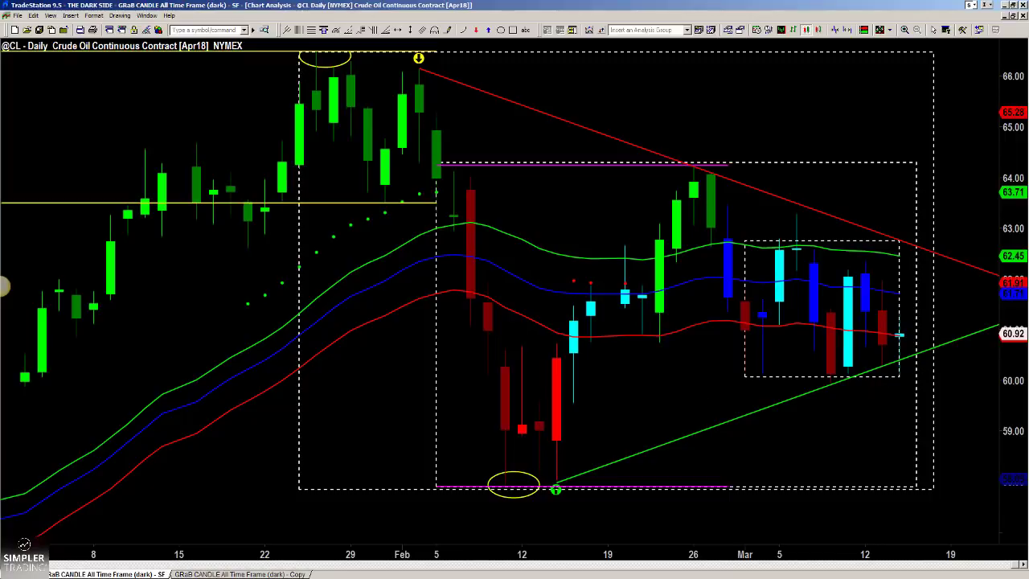
Step: Bring up the checklist note for review, then remove the smallest dashed box around the March candles
key(alt+Tab)
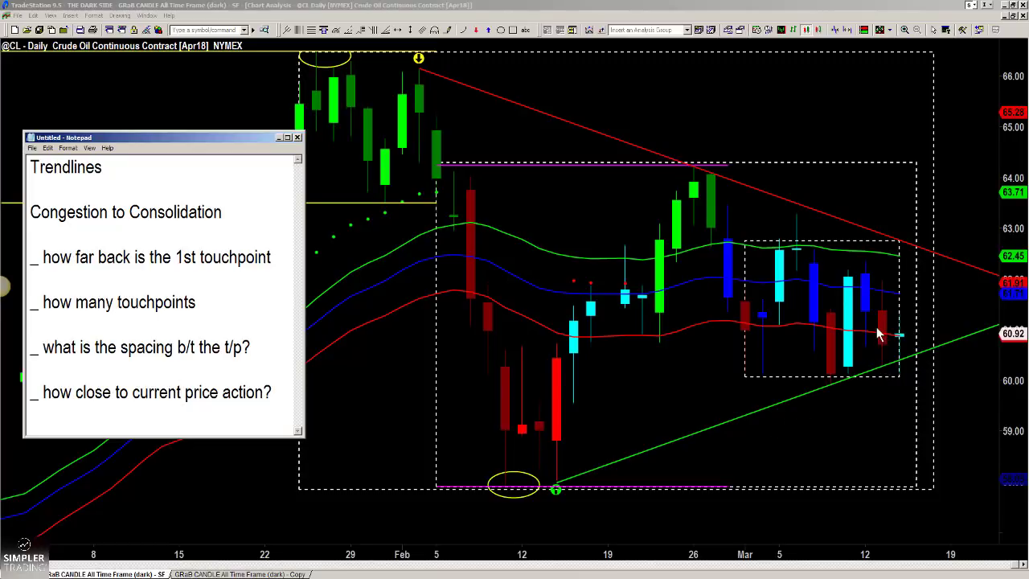
click(837, 249)
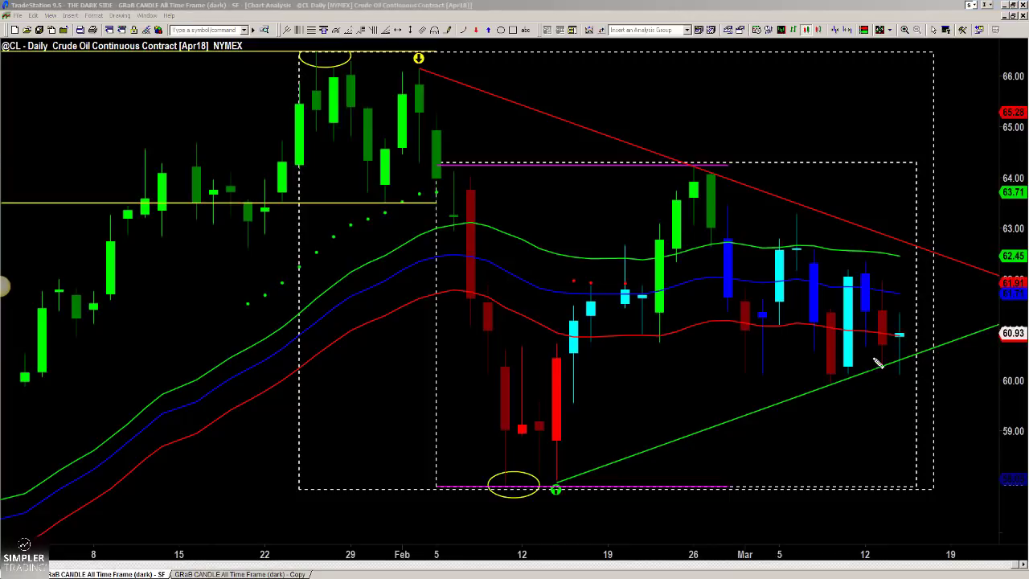
Step: Circle the latest candle's low at the green trendline, write "O/S" beneath it and mark an X inside the circle
mouse_move(928, 351)
mouse_down()
mouse_move(921, 393)
mouse_move(864, 402)
mouse_up()
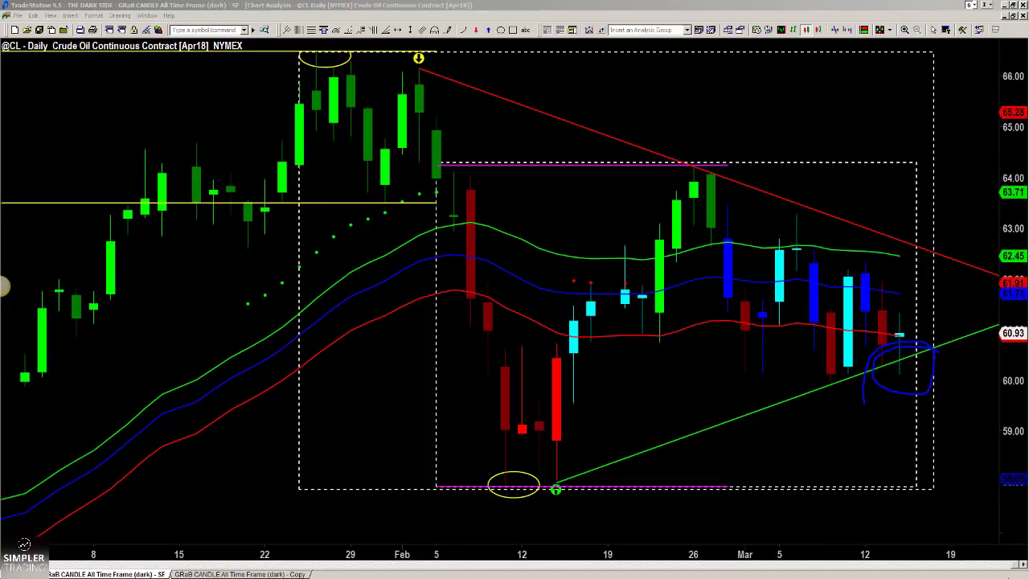
mouse_move(836, 449)
mouse_down()
mouse_move(857, 434)
mouse_move(867, 459)
mouse_move(910, 426)
mouse_move(862, 454)
mouse_up()
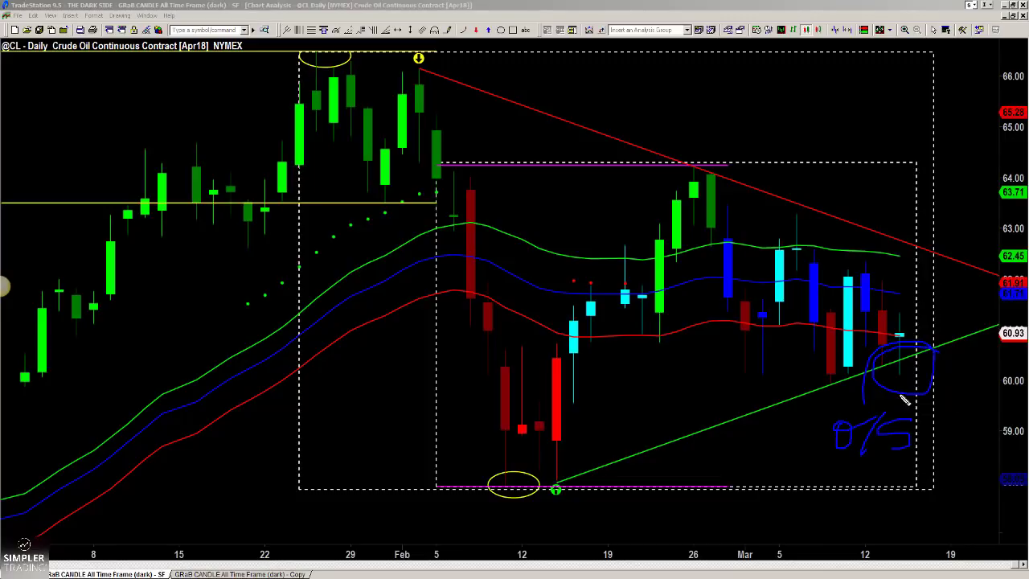
mouse_move(924, 368)
mouse_down()
mouse_move(906, 394)
mouse_move(923, 394)
mouse_up()
Step: Handwrite an underlined "3" and "1 TIER" in the empty area above the red trendline
drag(725, 71, 726, 121)
mouse_move(795, 149)
mouse_down()
mouse_move(719, 146)
mouse_move(798, 149)
mouse_up()
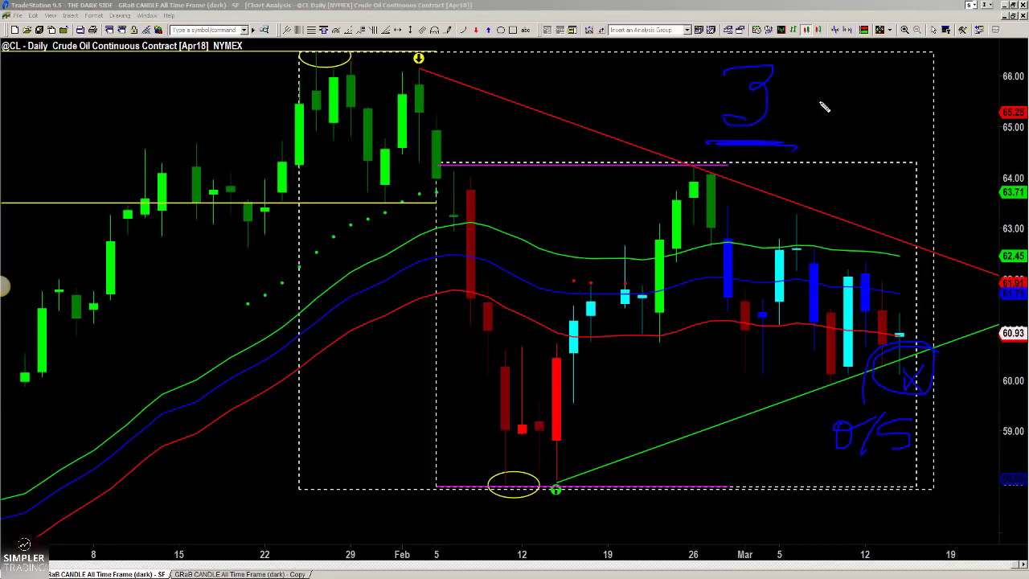
drag(817, 79, 817, 114)
mouse_move(816, 79)
mouse_down()
mouse_move(807, 90)
mouse_move(828, 117)
mouse_move(863, 91)
mouse_move(873, 119)
mouse_move(886, 93)
mouse_move(897, 118)
mouse_up()
mouse_move(907, 90)
mouse_down()
mouse_move(909, 125)
mouse_move(912, 113)
mouse_move(961, 122)
mouse_up()
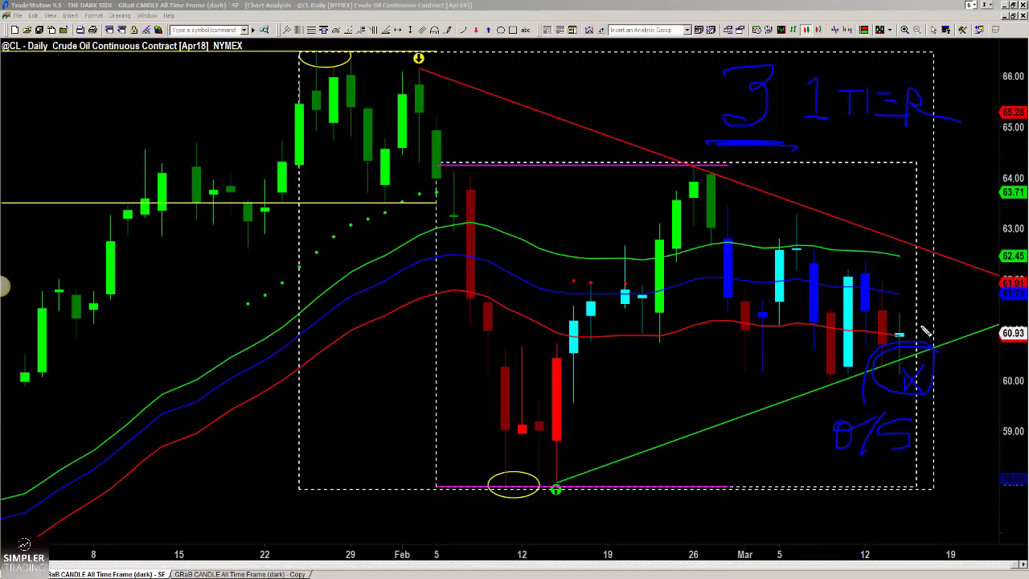
Step: Draw larger loops around the latest candles and a big check mark across the March candles
mouse_move(924, 330)
mouse_down()
mouse_move(924, 426)
mouse_move(832, 418)
mouse_up()
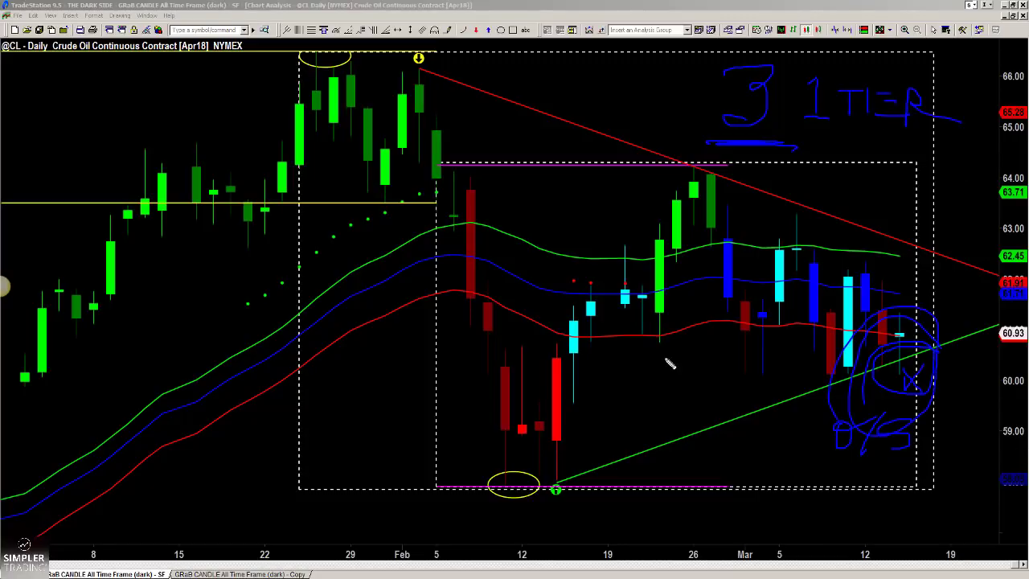
drag(666, 358, 918, 251)
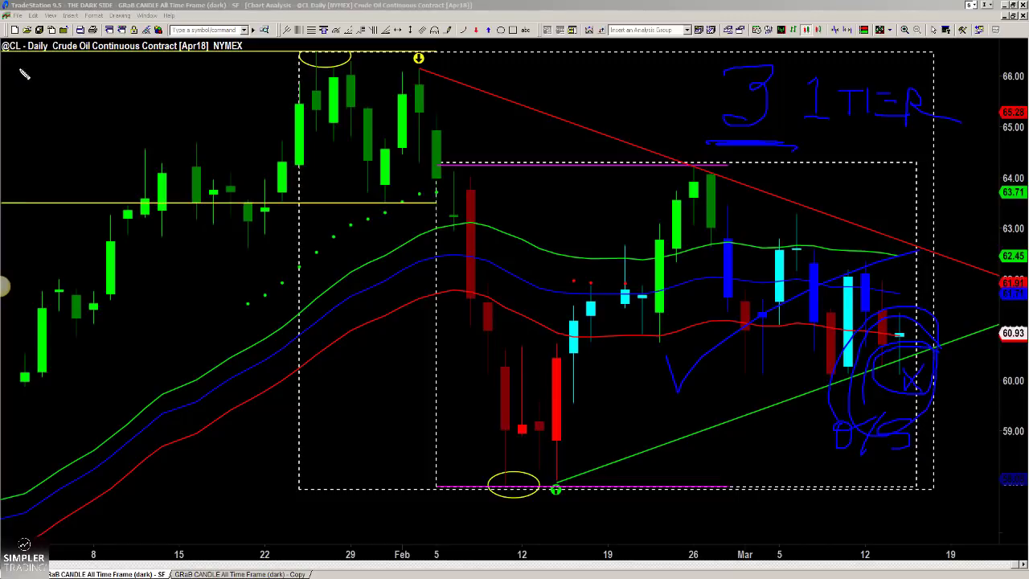
mouse_move(22, 69)
mouse_down()
mouse_move(89, 66)
mouse_move(16, 64)
mouse_up()
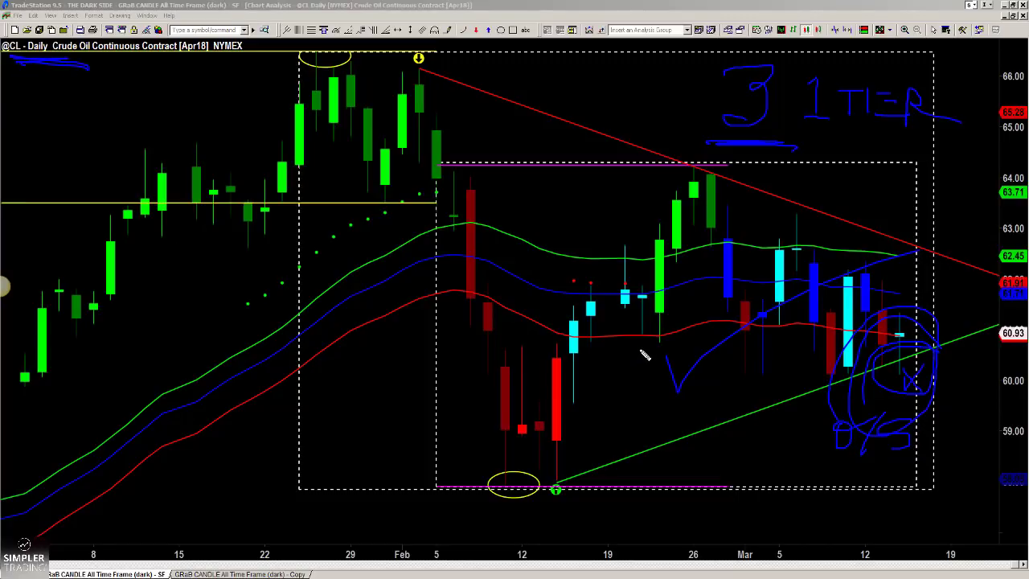
mouse_move(98, 82)
mouse_down()
mouse_move(103, 136)
mouse_move(178, 90)
mouse_up()
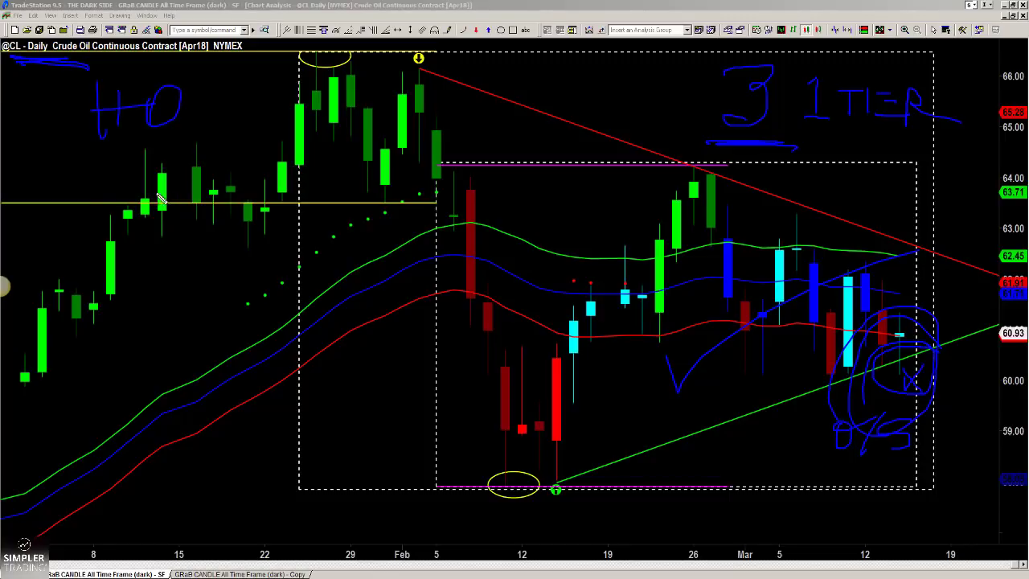
mouse_move(106, 196)
mouse_down()
mouse_move(121, 178)
mouse_move(135, 197)
mouse_move(170, 172)
mouse_move(151, 178)
mouse_up()
drag(151, 179, 222, 189)
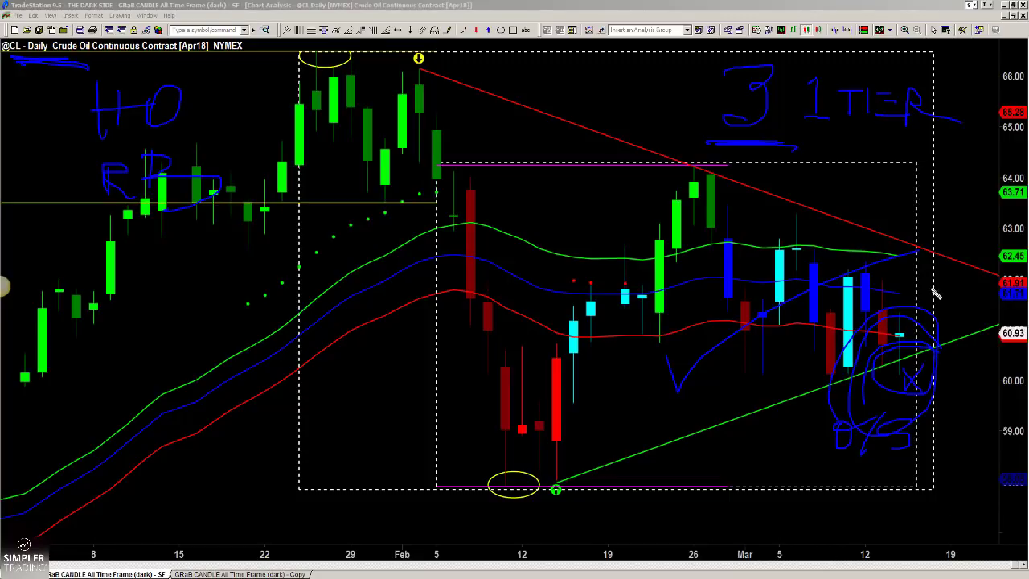
Step: Draw a short stroke beyond the latest candle near the red trendline and clear all the pen annotations
mouse_move(931, 283)
mouse_down()
mouse_move(933, 308)
mouse_move(997, 261)
mouse_up()
key(Escape)
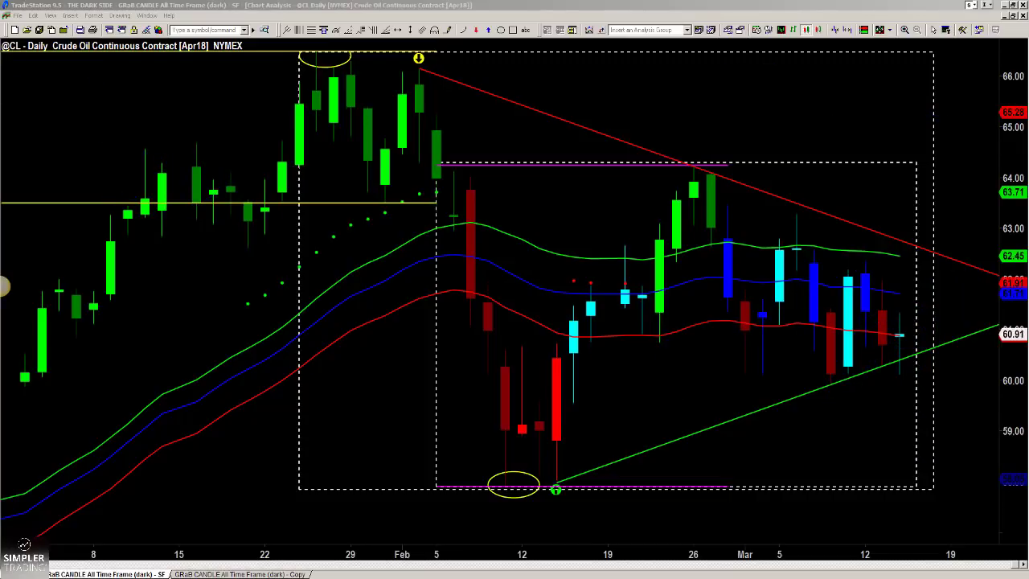